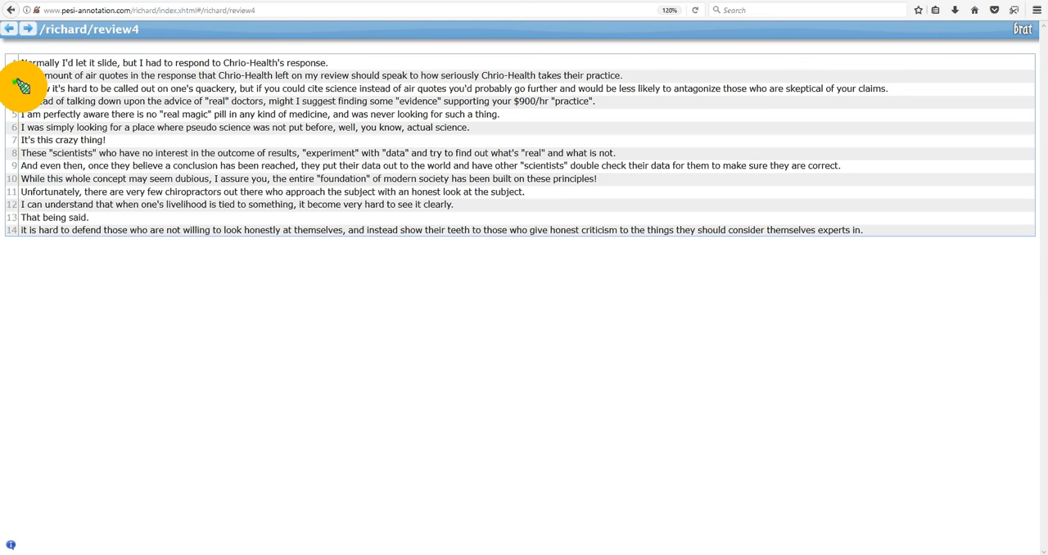
Annotate the whole of sentence 3, without its final period, as a Price event with negative polarity and Medium confidence.
{"action": "left_click_drag", "start_coordinate": [22, 88], "coordinate": [886, 87]}
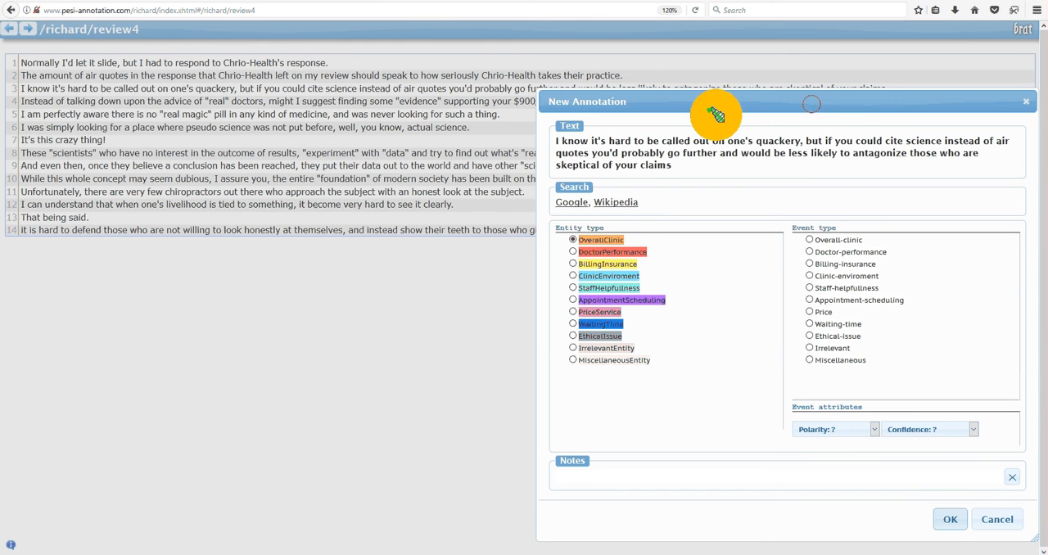
{"action": "left_click_drag", "start_coordinate": [812, 103], "coordinate": [646, 119]}
{"action": "left_click", "coordinate": [669, 97]}
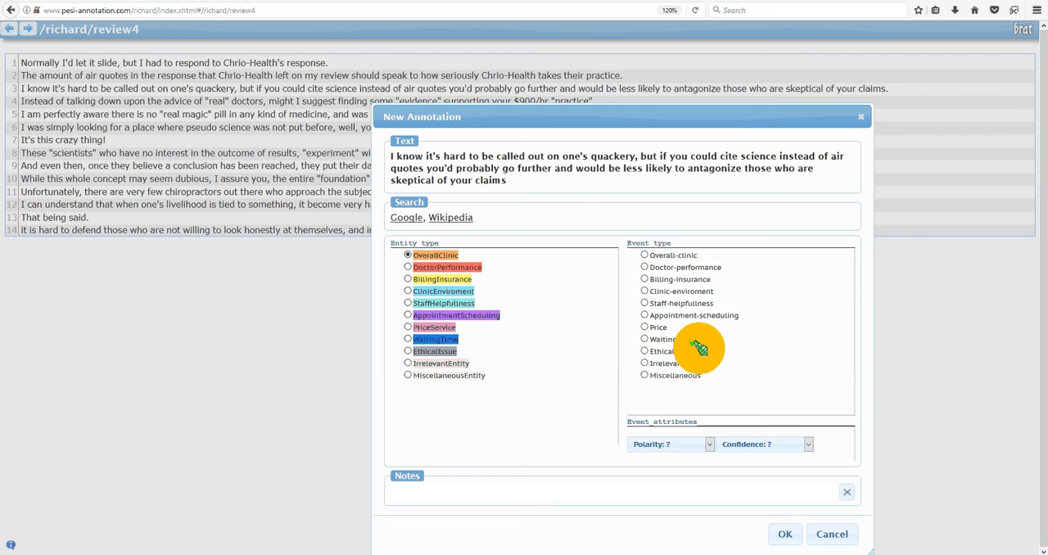
{"action": "left_click", "coordinate": [645, 327]}
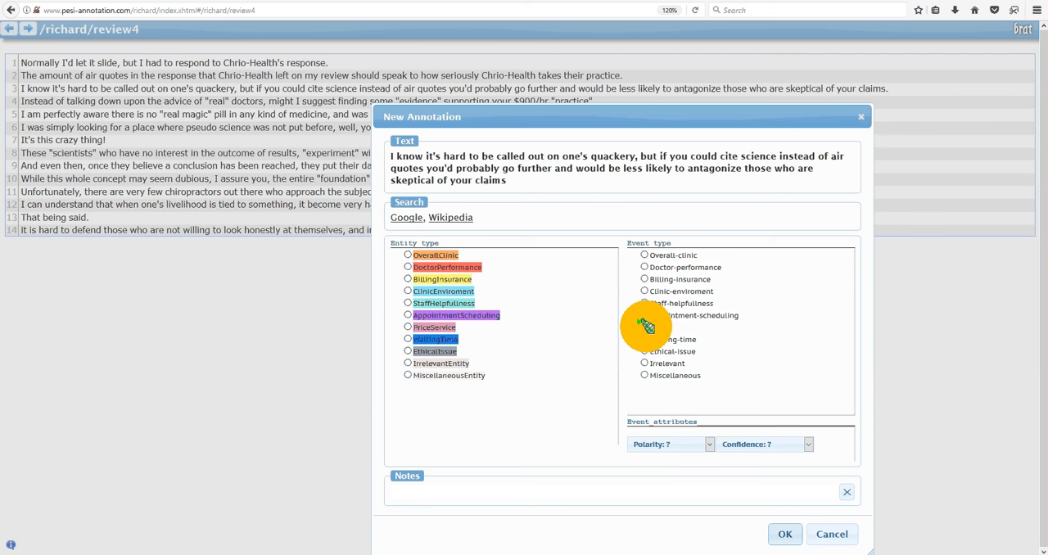
{"action": "left_click", "coordinate": [709, 445]}
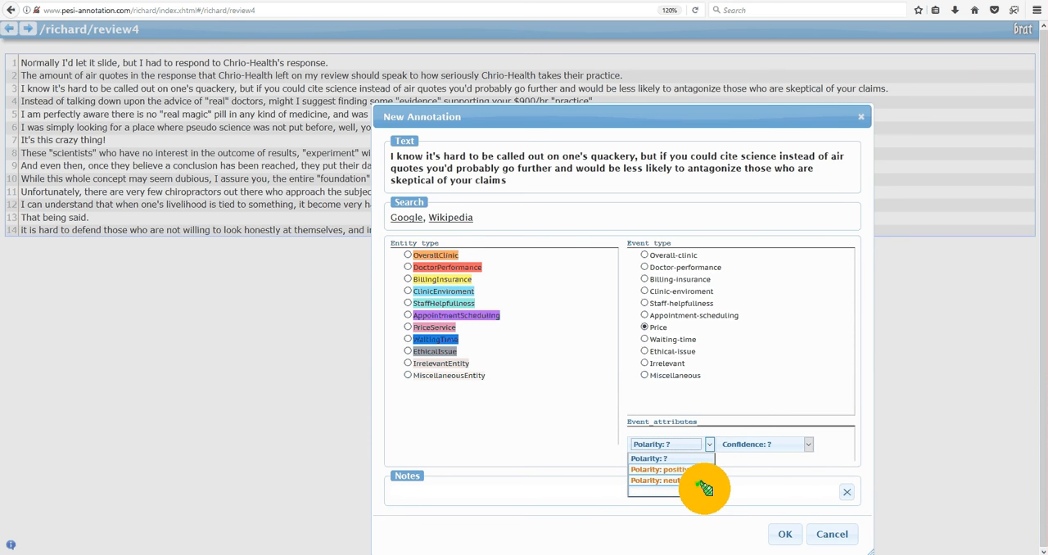
{"action": "left_click", "coordinate": [702, 490]}
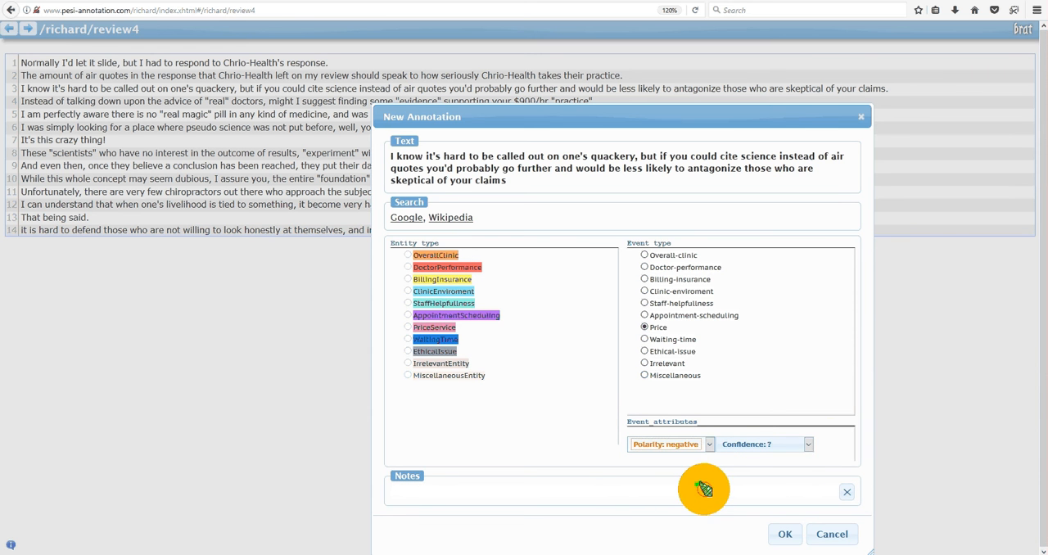
{"action": "left_click", "coordinate": [806, 444]}
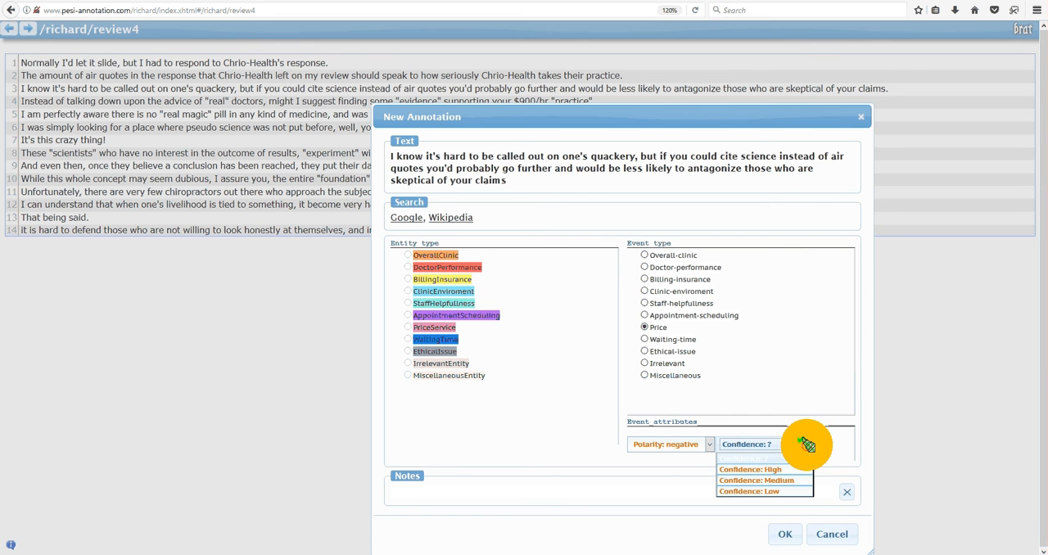
{"action": "left_click", "coordinate": [791, 482]}
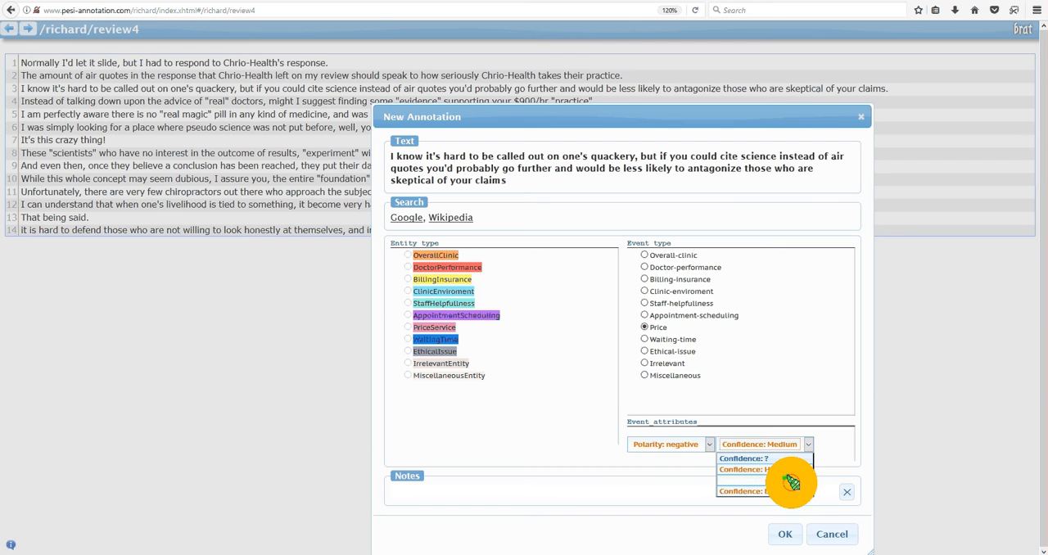
{"action": "left_click", "coordinate": [784, 533]}
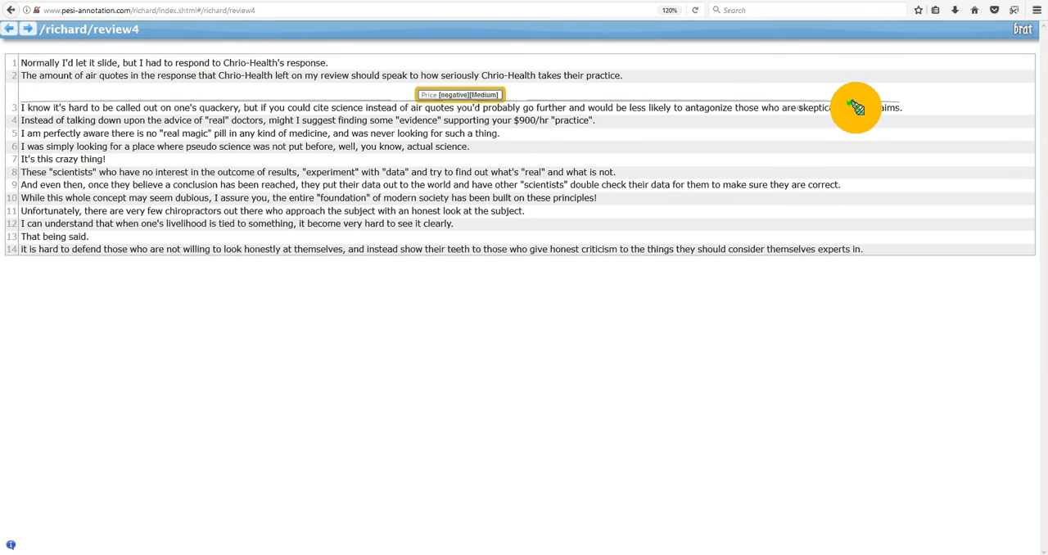
Mark "skeptical of your claims" in sentence 3 as a PriceService entity and link the sentence's Price event to it as Target.
{"action": "left_click_drag", "start_coordinate": [894, 107], "coordinate": [896, 108]}
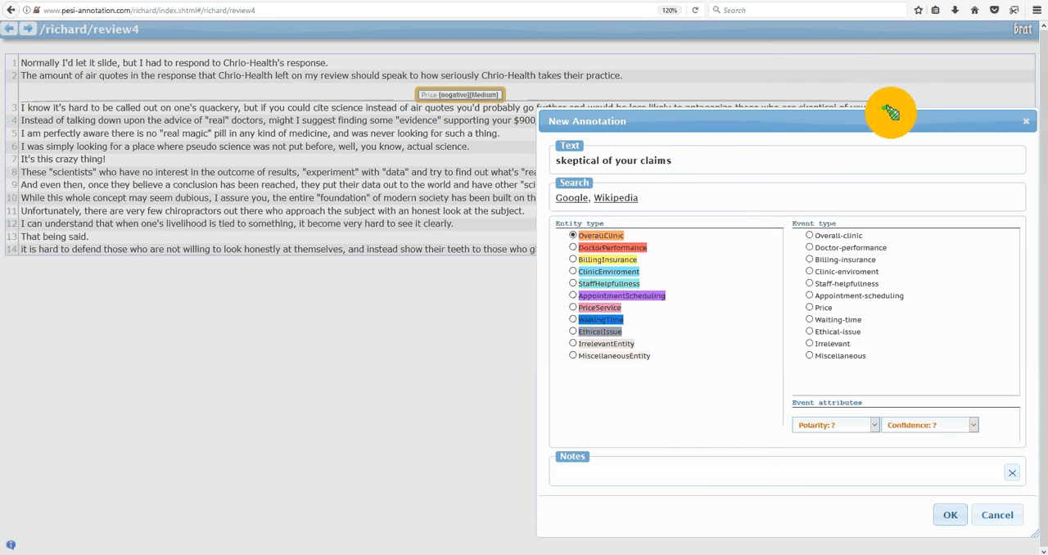
{"action": "left_click", "coordinate": [574, 307]}
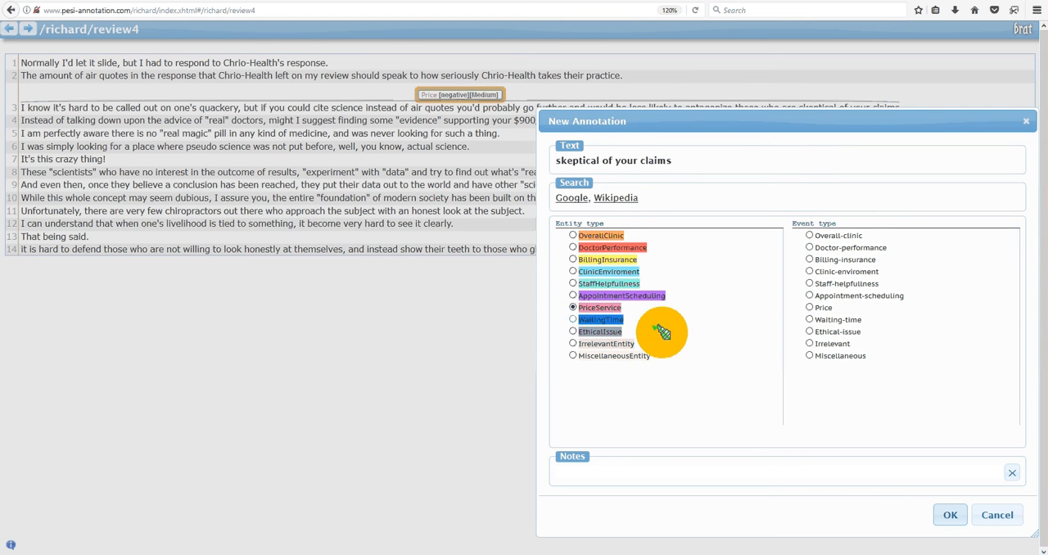
{"action": "left_click", "coordinate": [947, 514]}
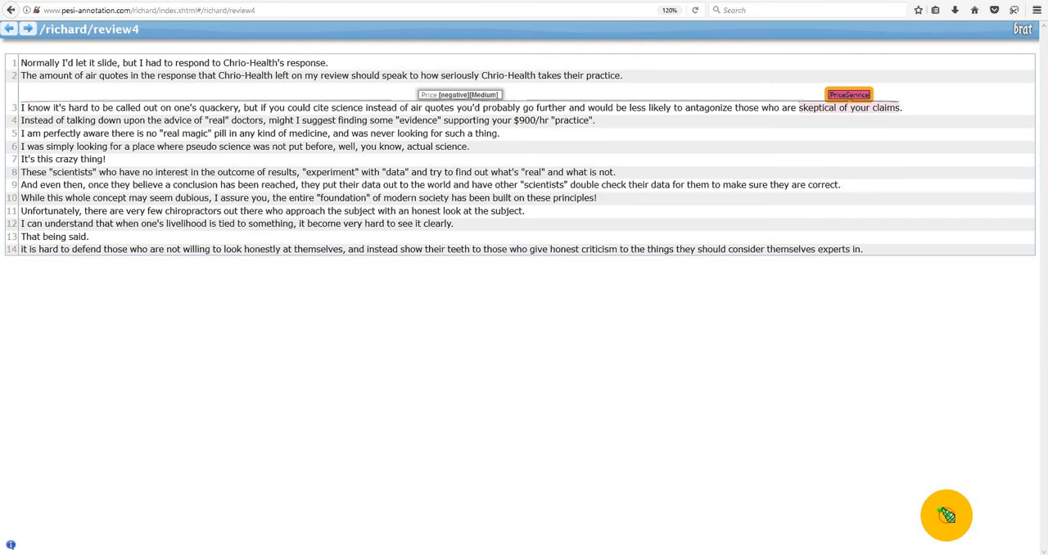
{"action": "mouse_move", "coordinate": [479, 93]}
{"action": "left_mouse_down"}
{"action": "mouse_move", "coordinate": [732, 98]}
{"action": "mouse_move", "coordinate": [757, 79]}
{"action": "mouse_move", "coordinate": [832, 90]}
{"action": "left_mouse_up"}
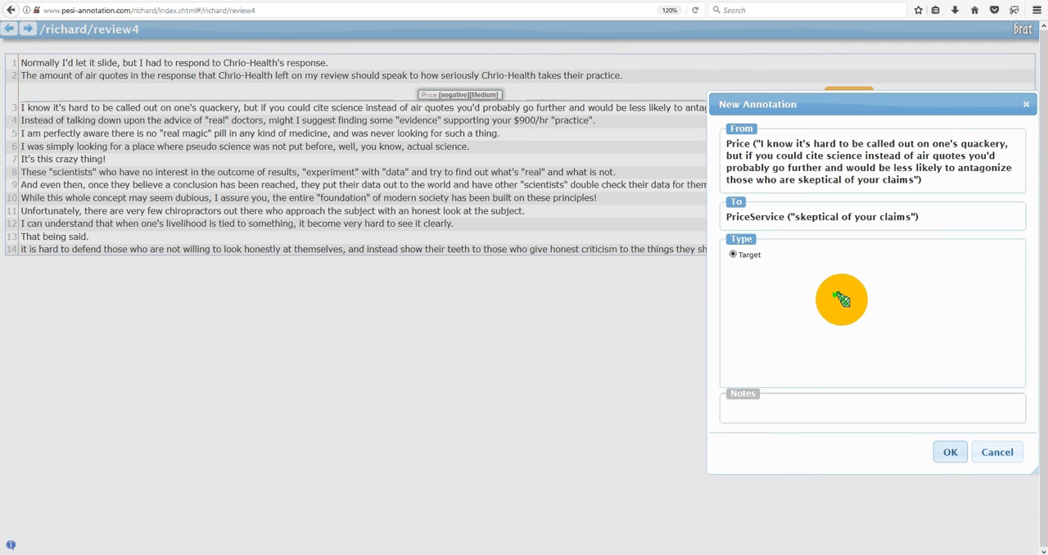
{"action": "left_click", "coordinate": [947, 452]}
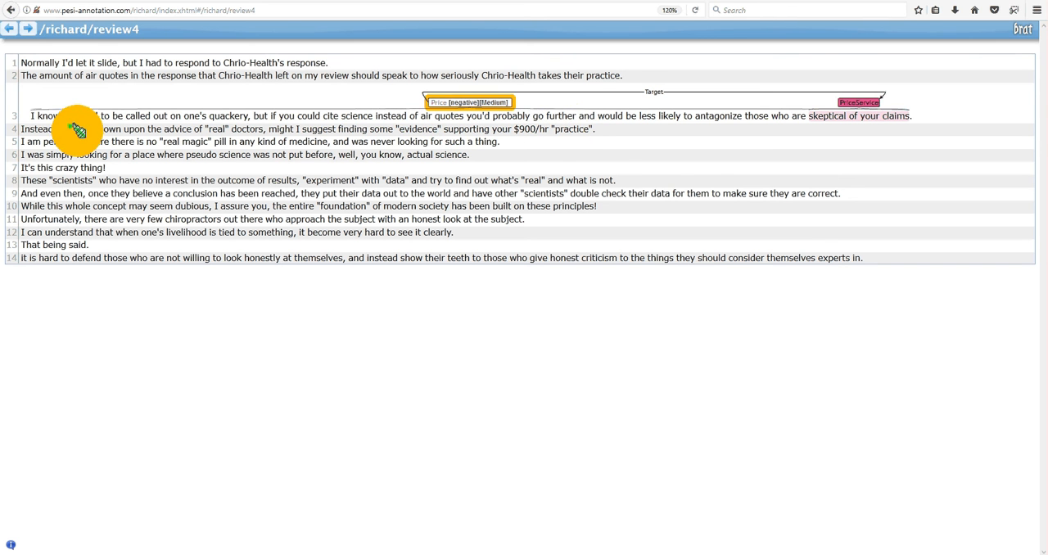
Annotate the whole of sentence 4, without its final period, as a Price event with negative polarity and High confidence.
{"action": "left_click_drag", "start_coordinate": [144, 129], "coordinate": [591, 129]}
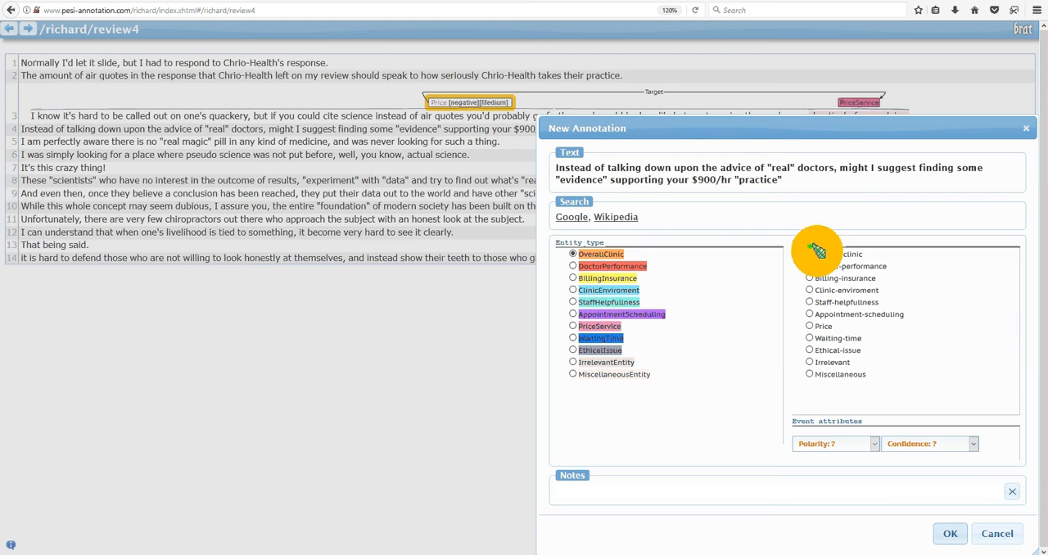
{"action": "left_click", "coordinate": [809, 325]}
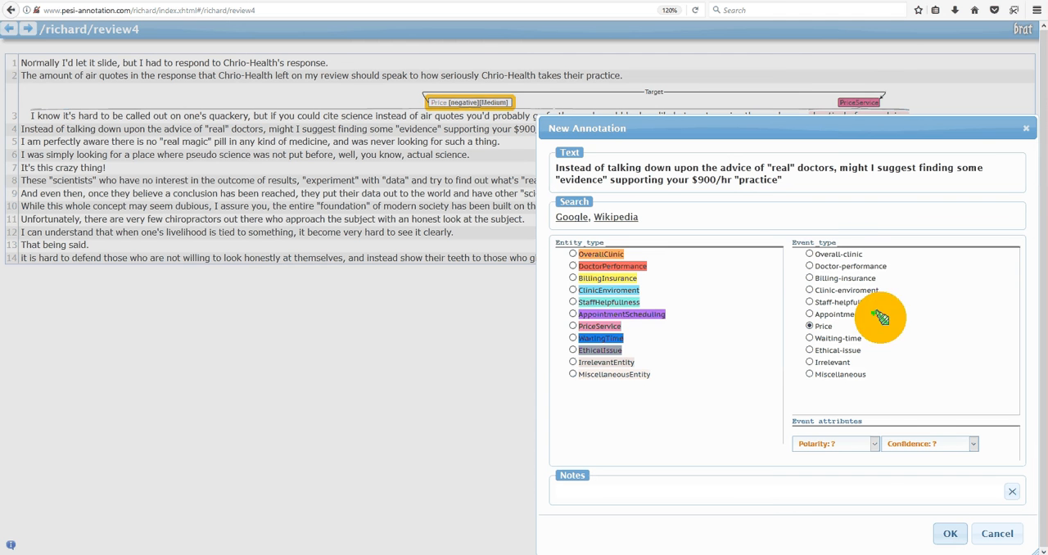
{"action": "left_click", "coordinate": [872, 443]}
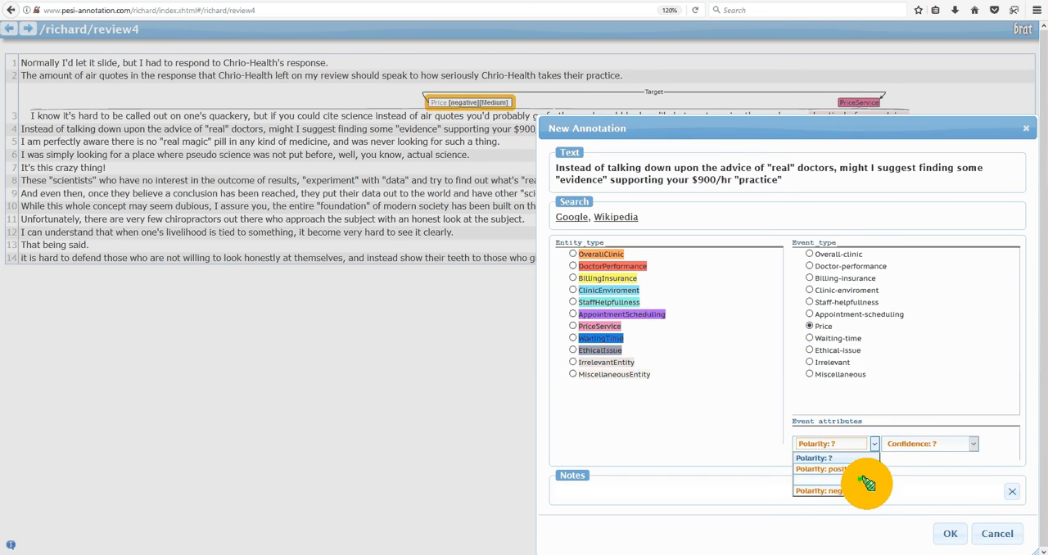
{"action": "left_click", "coordinate": [864, 490]}
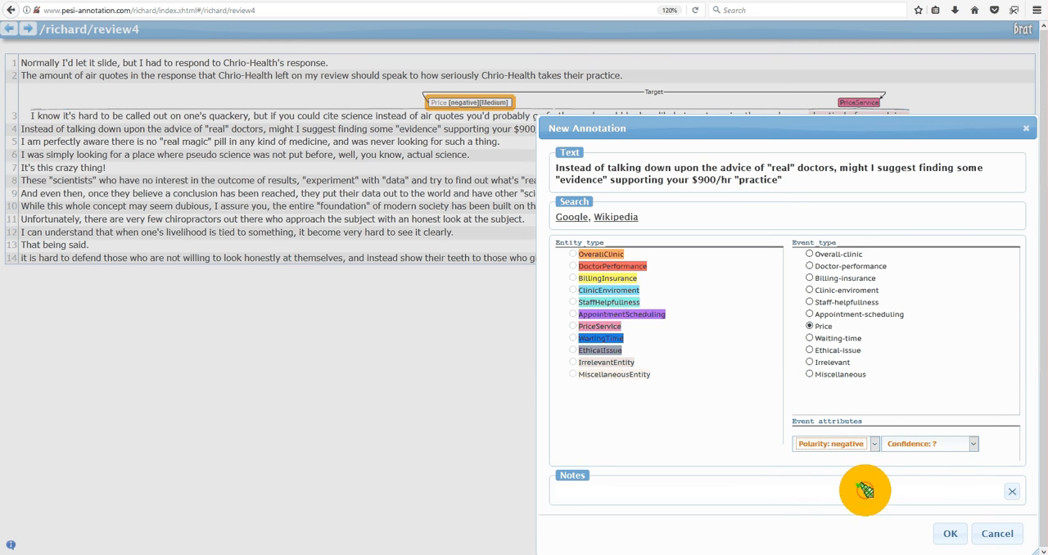
{"action": "left_click", "coordinate": [970, 444]}
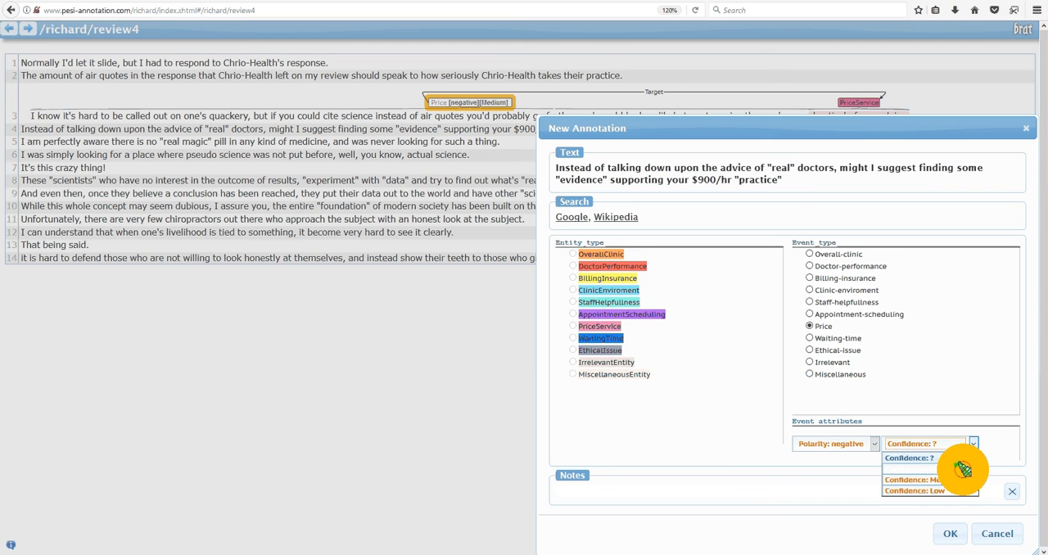
{"action": "left_click", "coordinate": [962, 469]}
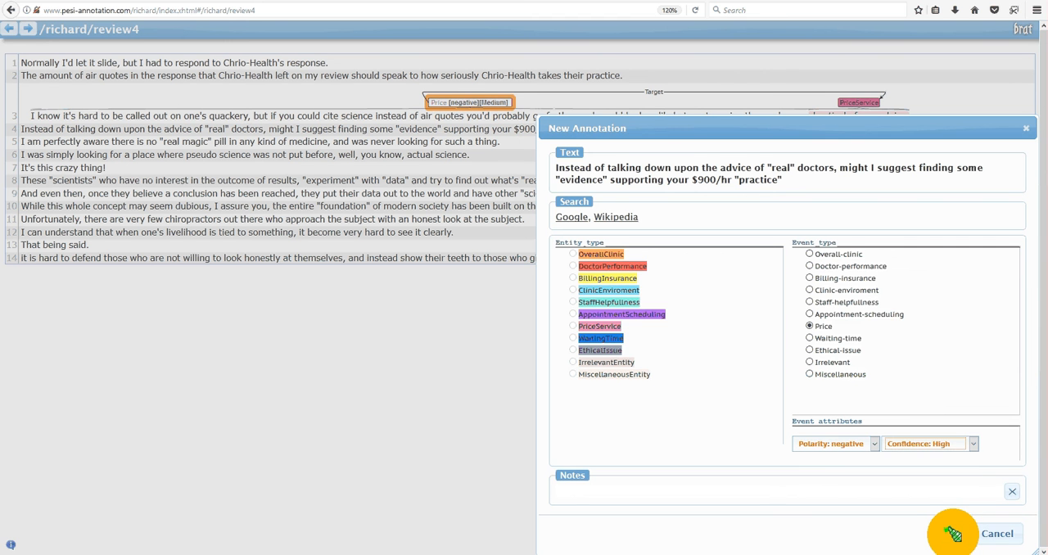
{"action": "left_click", "coordinate": [952, 533]}
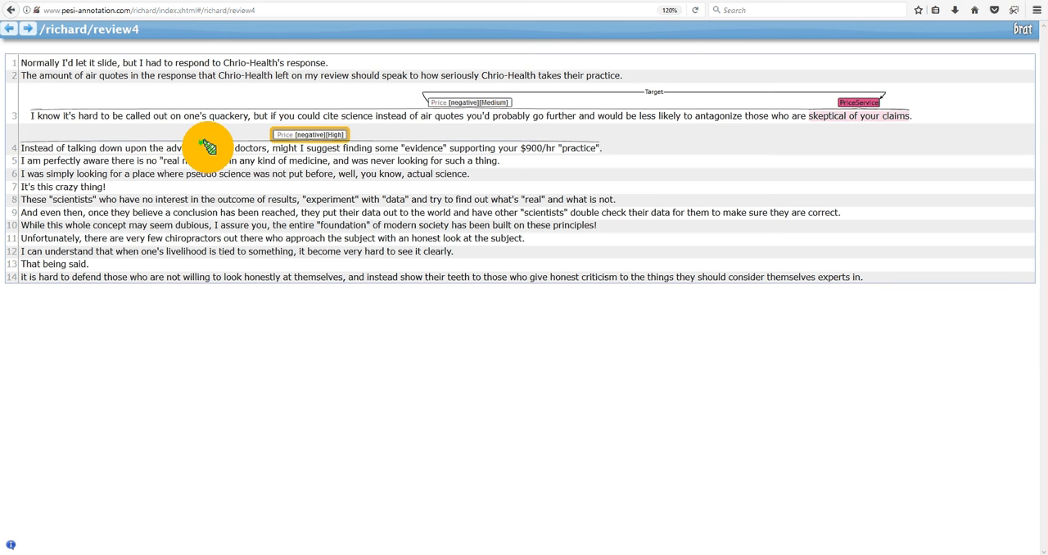
Mark the phrase "real" doctors in sentence 4 as a MiscellaneousEntity.
{"action": "left_click_drag", "start_coordinate": [208, 147], "coordinate": [265, 141]}
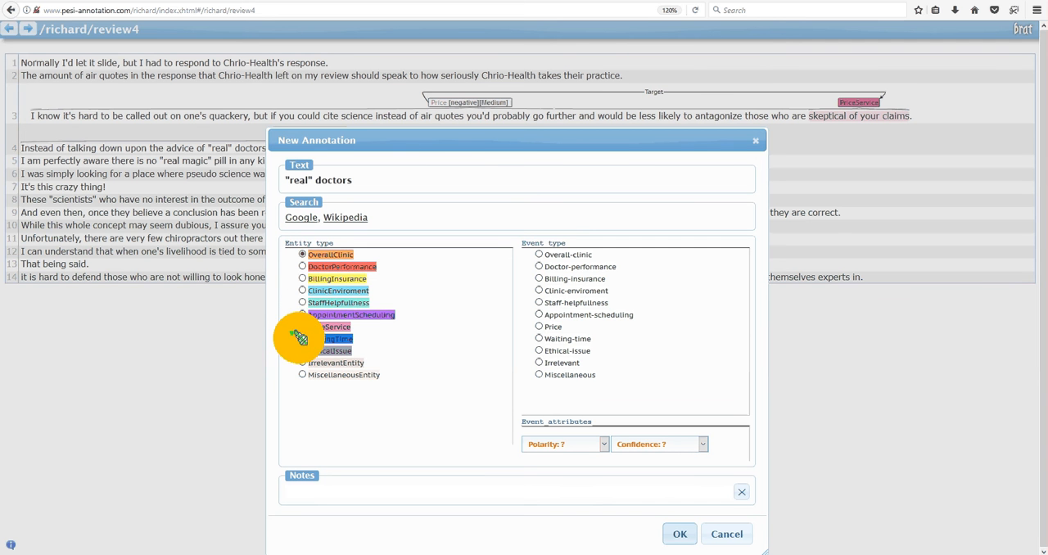
{"action": "left_click", "coordinate": [302, 374]}
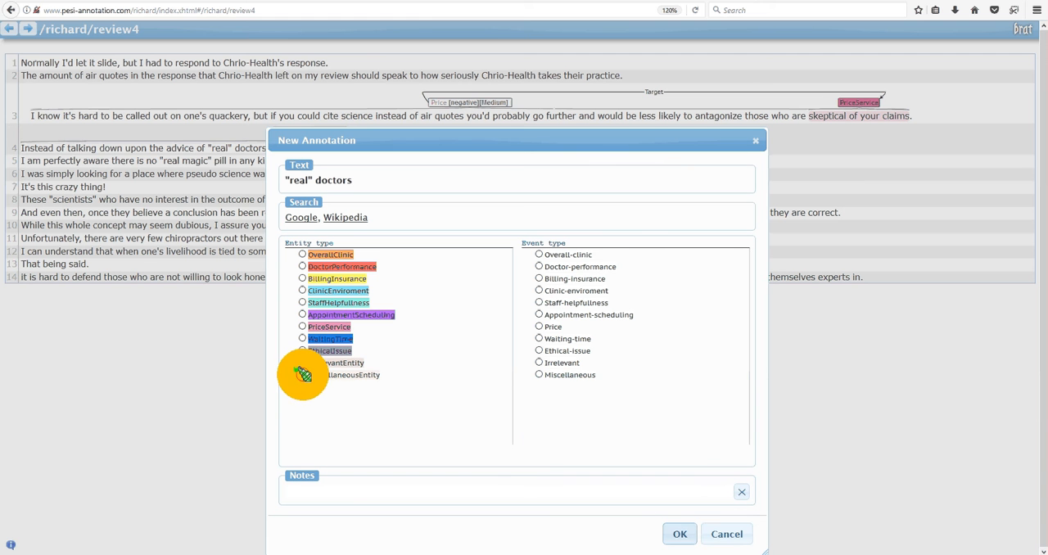
{"action": "left_click", "coordinate": [676, 535]}
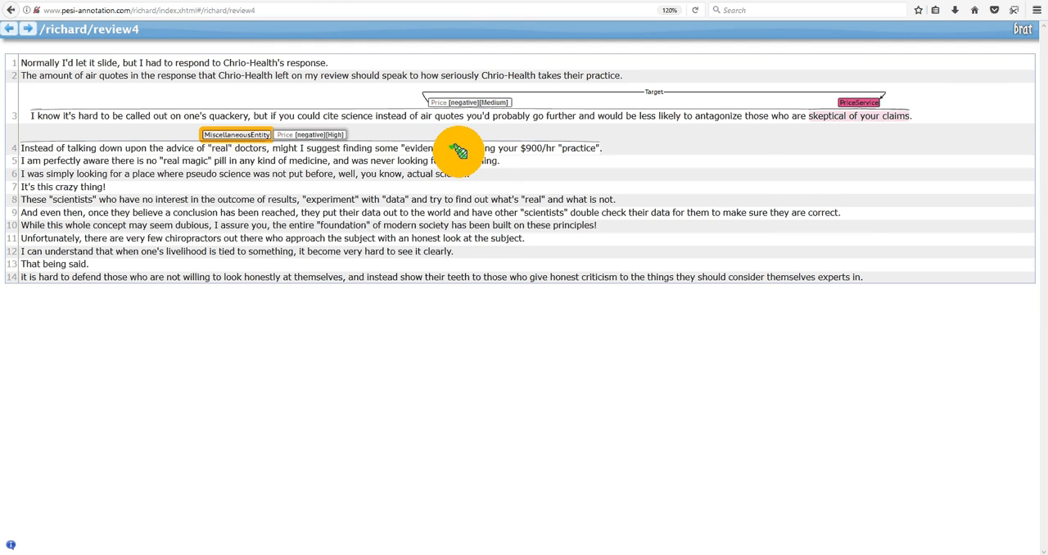
Mark the phrase "evidence" supporting your $900/hr "practice" in sentence 4 as a PriceService entity.
{"action": "left_click_drag", "start_coordinate": [401, 146], "coordinate": [598, 146]}
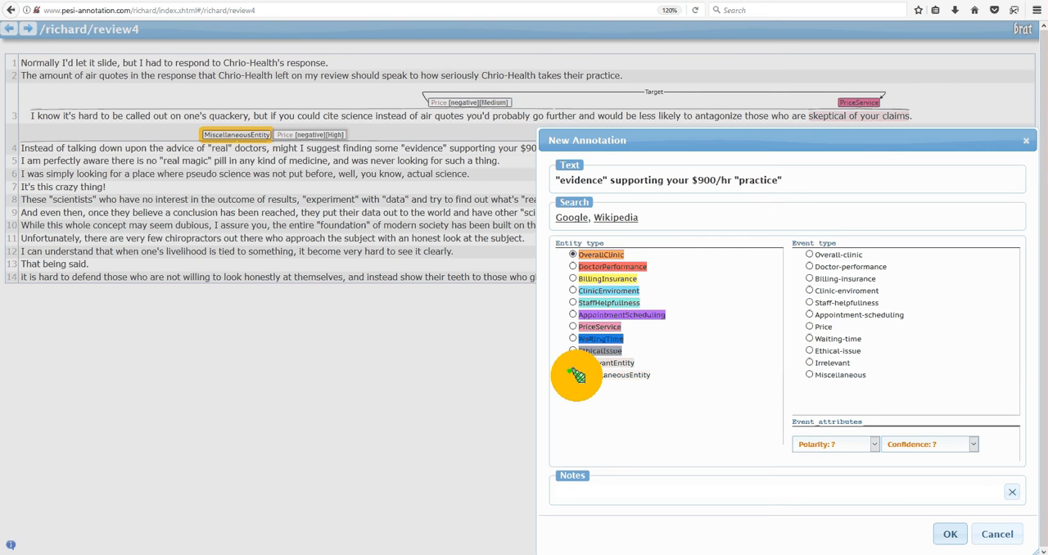
{"action": "left_click", "coordinate": [573, 327]}
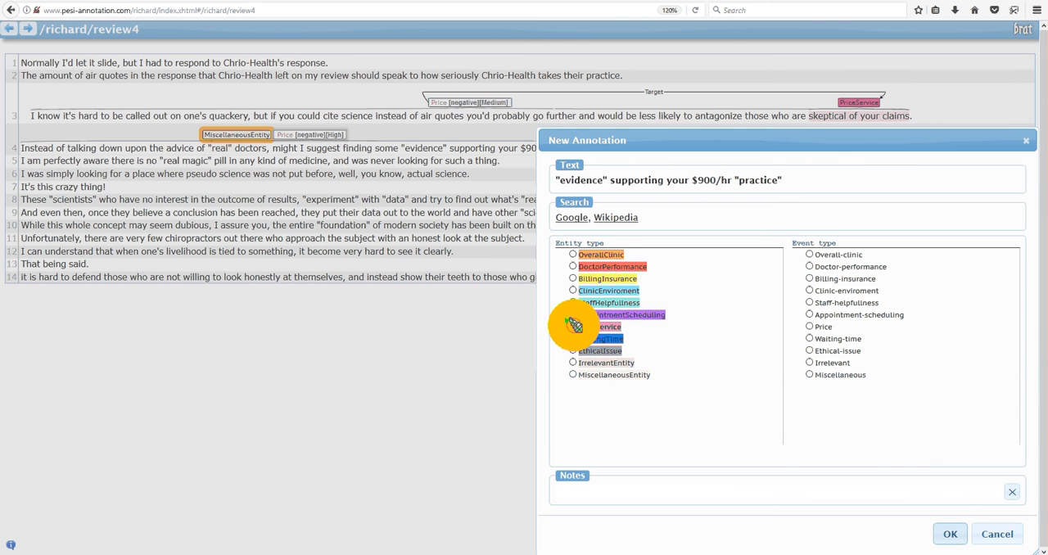
{"action": "left_click", "coordinate": [946, 536]}
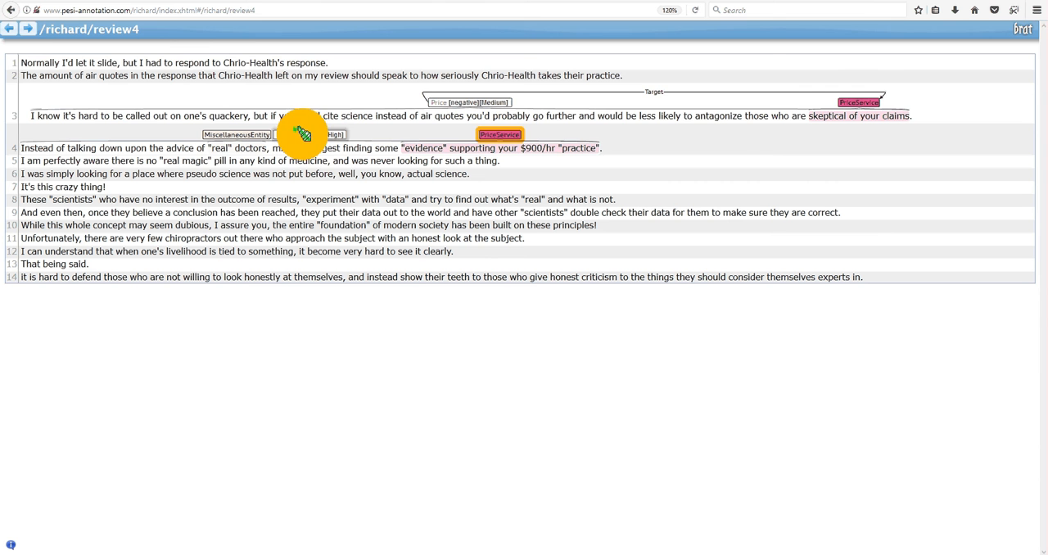
Link sentence 4's Price event to its PriceService entity as Target, and try to link the event to the MiscellaneousEntity too.
{"action": "mouse_move", "coordinate": [305, 137]}
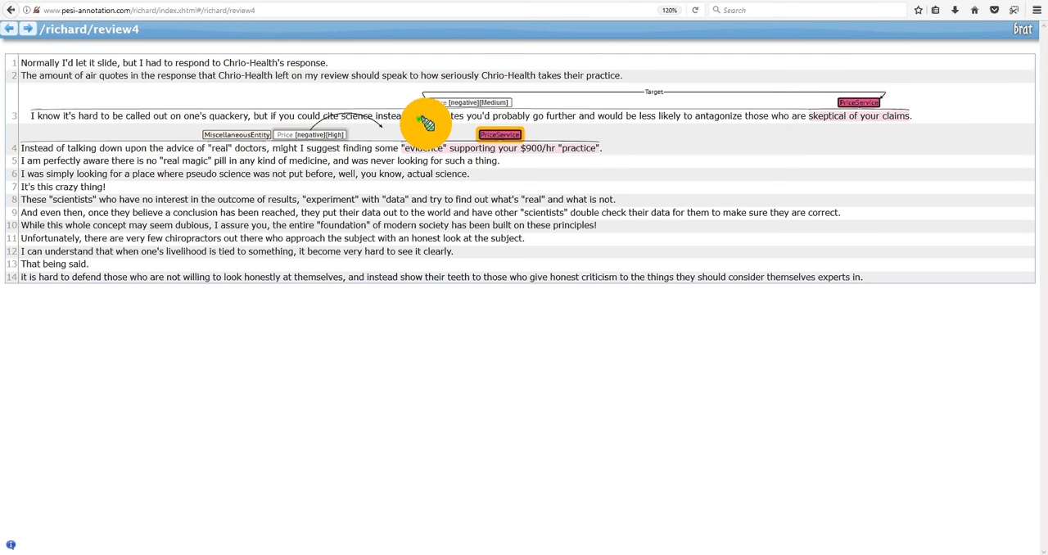
{"action": "mouse_move", "coordinate": [484, 133]}
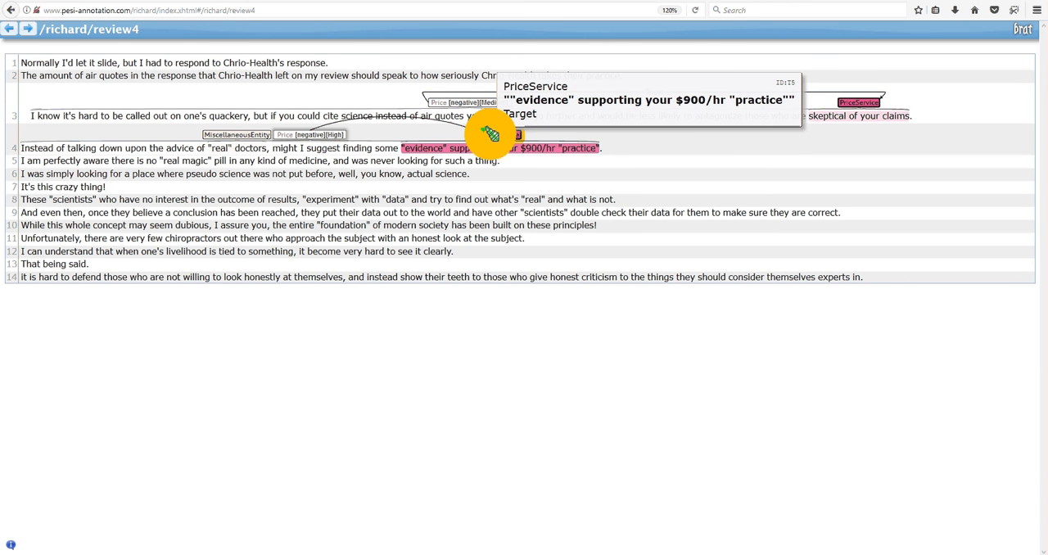
{"action": "left_click_drag", "start_coordinate": [490, 133], "coordinate": [491, 136]}
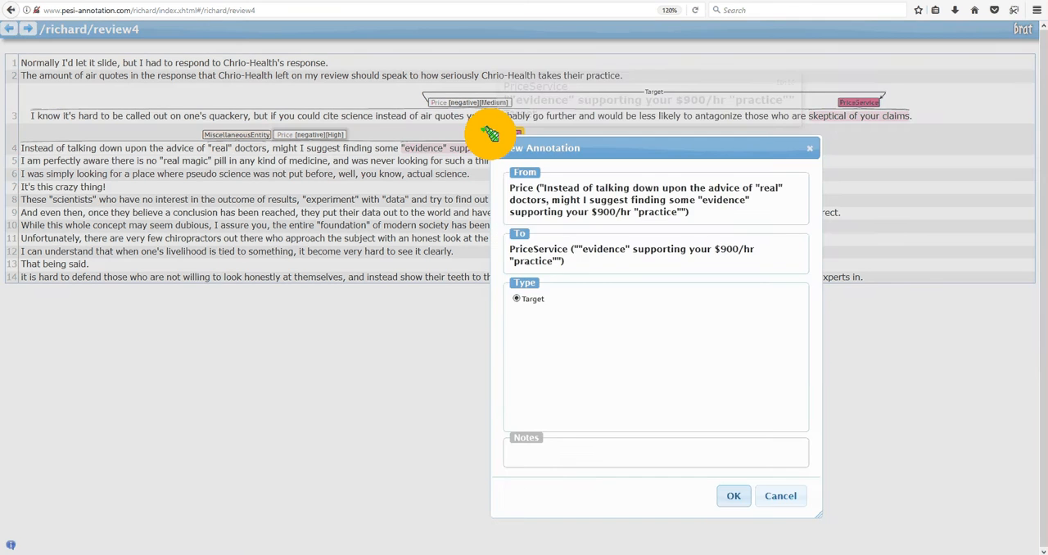
{"action": "left_click", "coordinate": [731, 497]}
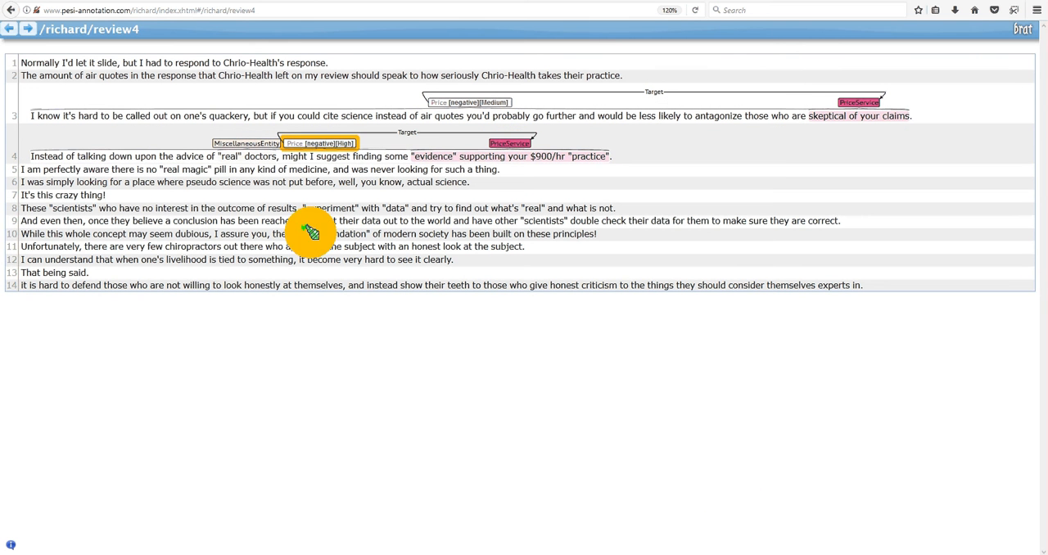
{"action": "left_click_drag", "start_coordinate": [314, 145], "coordinate": [236, 142]}
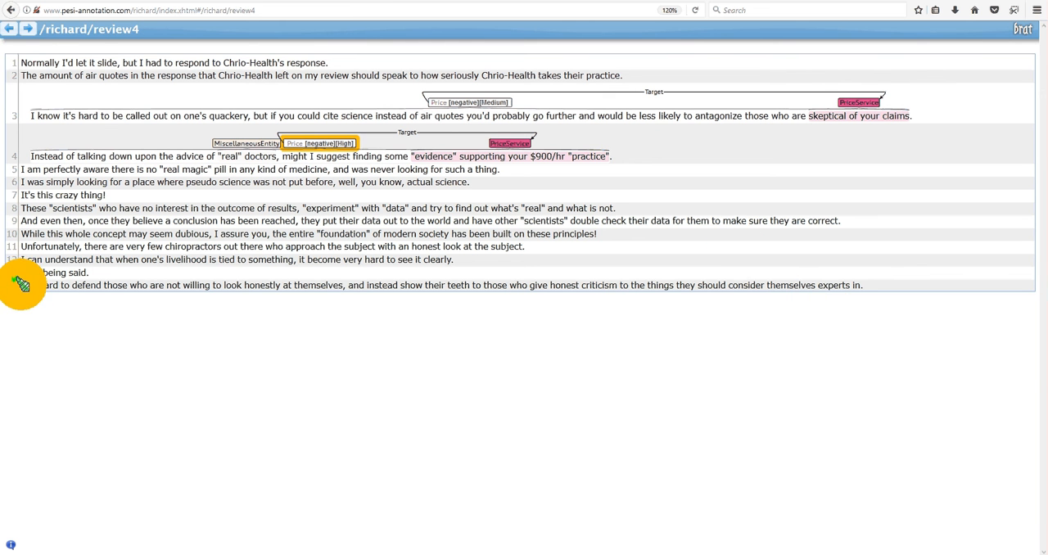
Annotate the whole of sentence 14, without its final period, as a Miscellaneous event with negative polarity and Medium confidence.
{"action": "mouse_move", "coordinate": [20, 285]}
{"action": "left_mouse_down"}
{"action": "mouse_move", "coordinate": [831, 286]}
{"action": "mouse_move", "coordinate": [852, 274]}
{"action": "mouse_move", "coordinate": [862, 285]}
{"action": "left_mouse_up"}
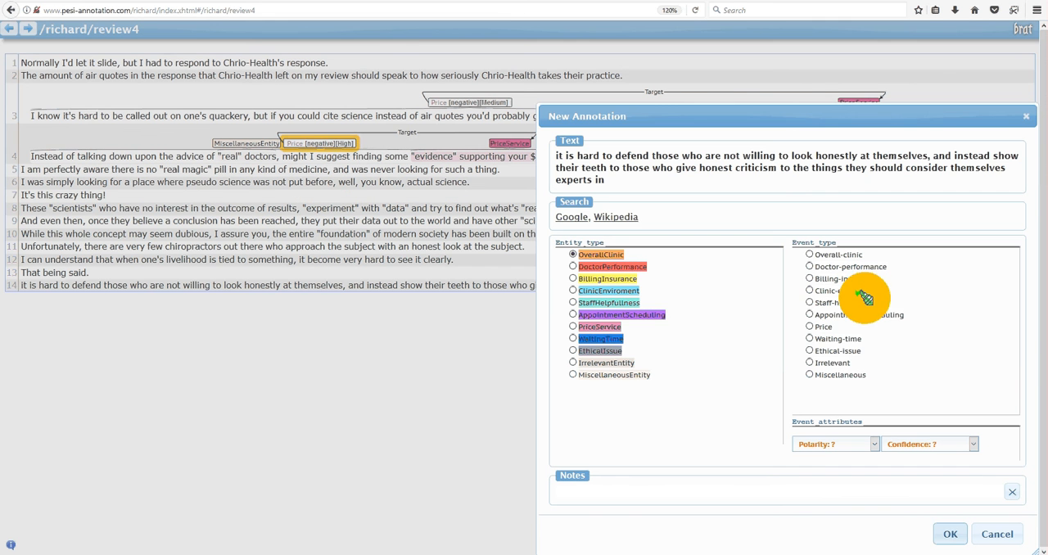
{"action": "left_click", "coordinate": [809, 375]}
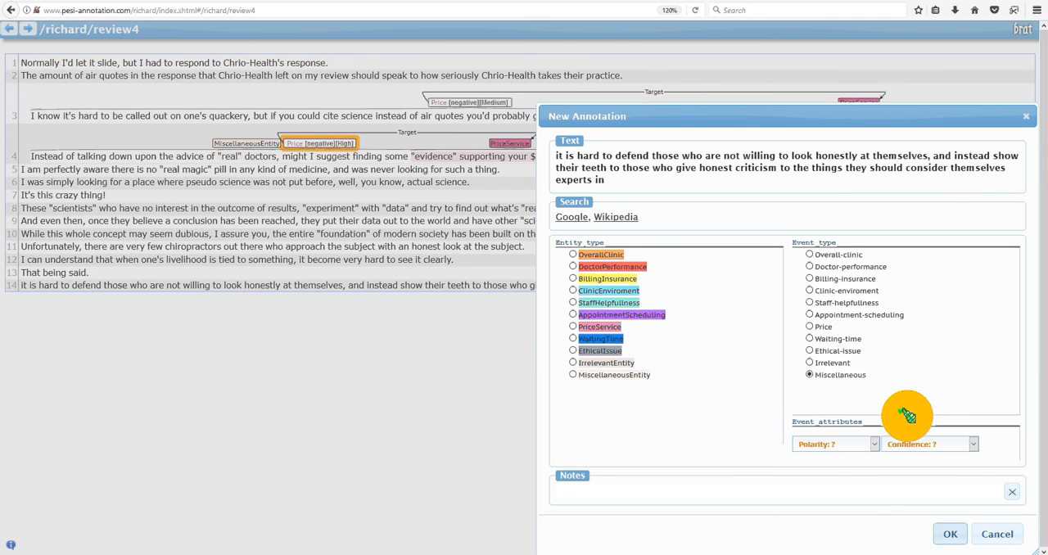
{"action": "left_click", "coordinate": [872, 444]}
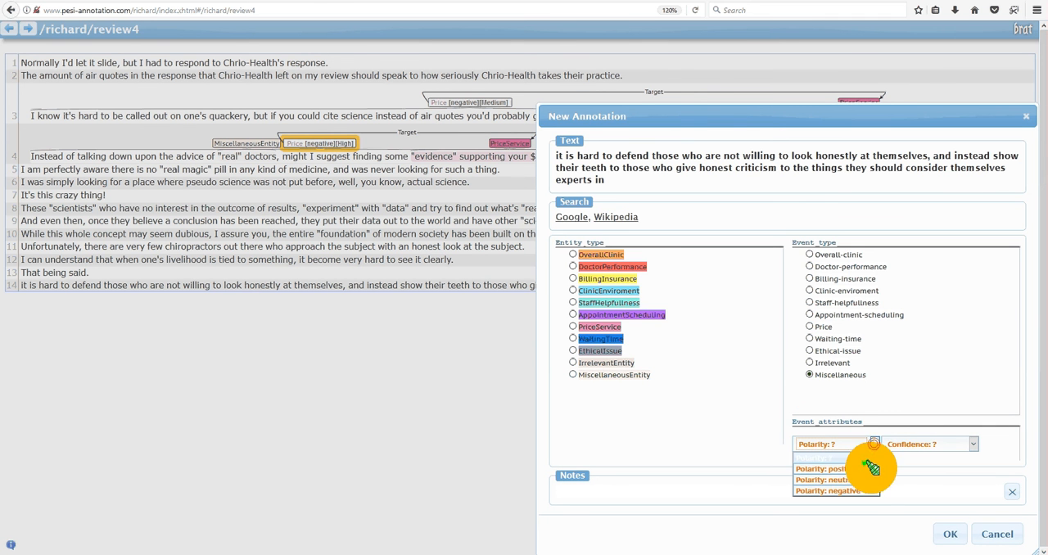
{"action": "left_click", "coordinate": [864, 490]}
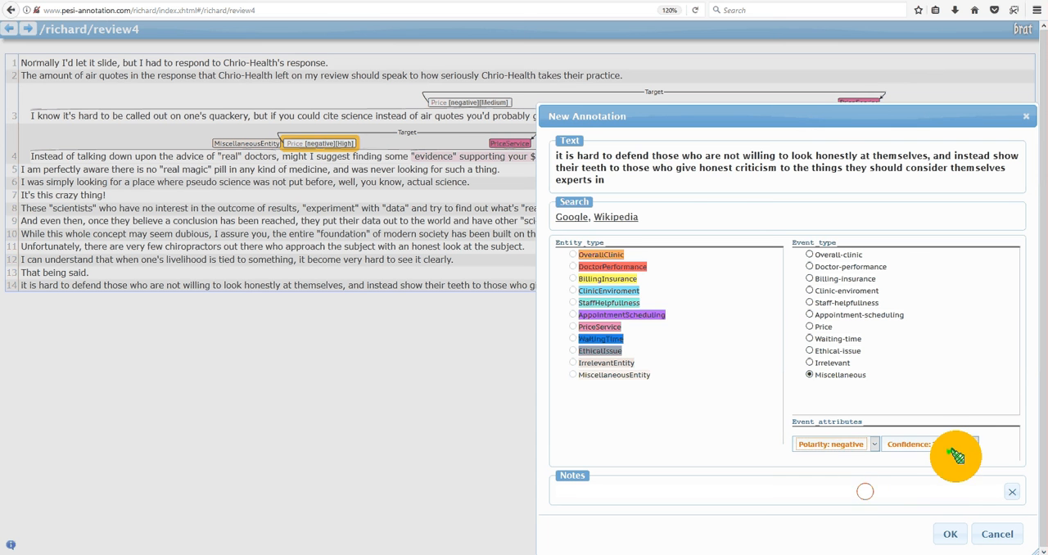
{"action": "left_click", "coordinate": [973, 444]}
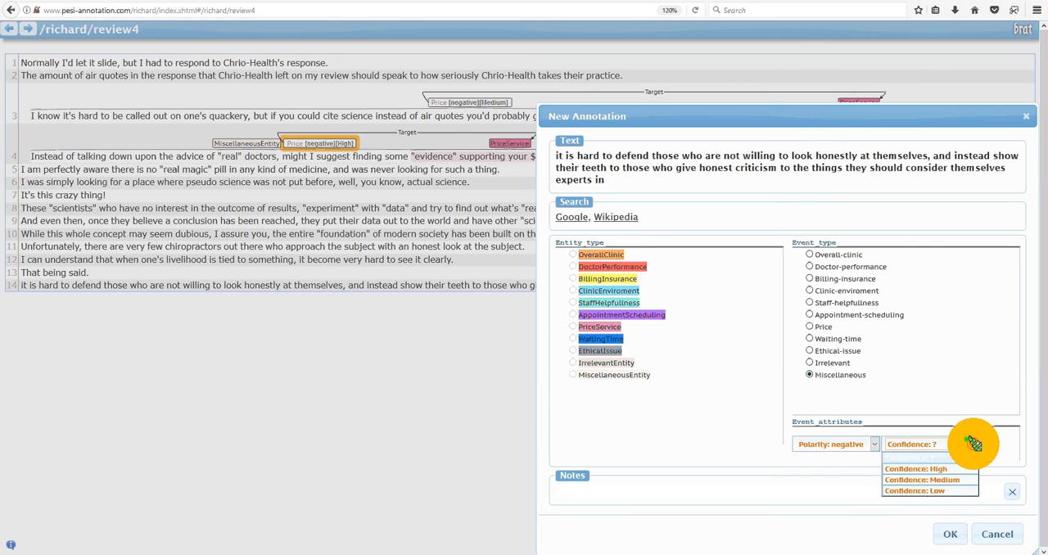
{"action": "left_click", "coordinate": [956, 481]}
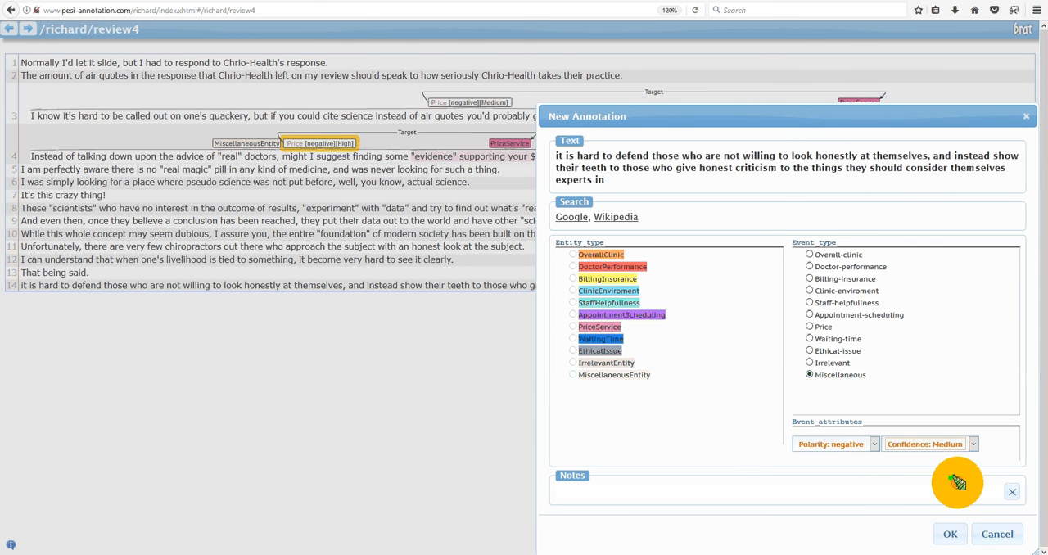
{"action": "left_click", "coordinate": [947, 538]}
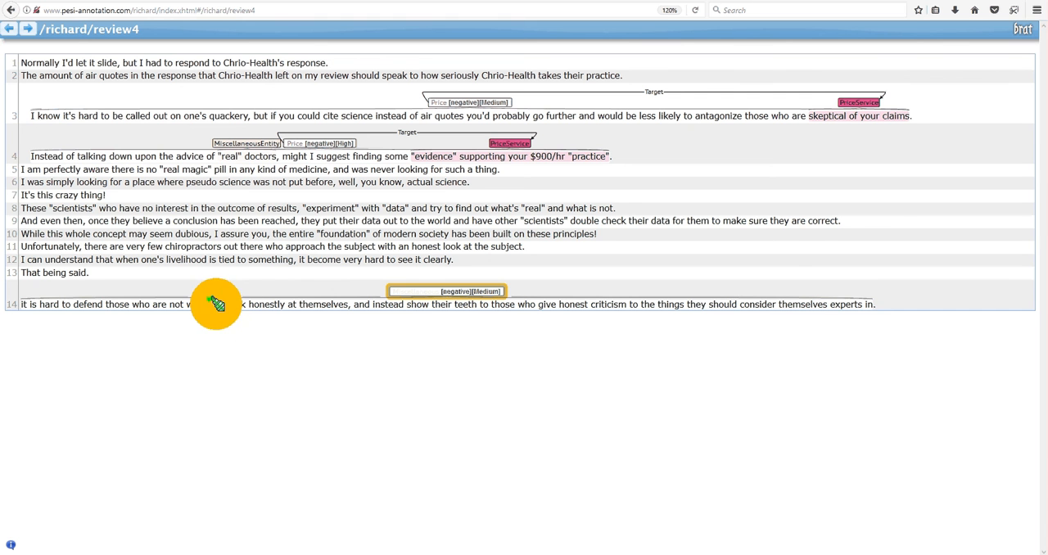
Mark the phrase "to look honestly at themselves" in sentence 14 as an EthicalIssue entity.
{"action": "left_click_drag", "start_coordinate": [215, 303], "coordinate": [348, 303]}
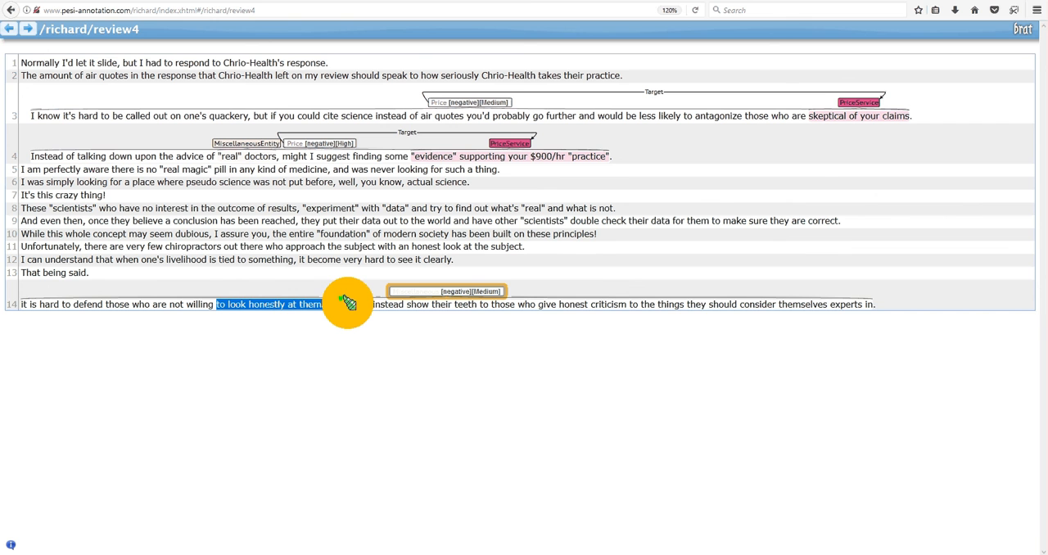
{"action": "left_click_drag", "start_coordinate": [348, 303], "coordinate": [346, 304]}
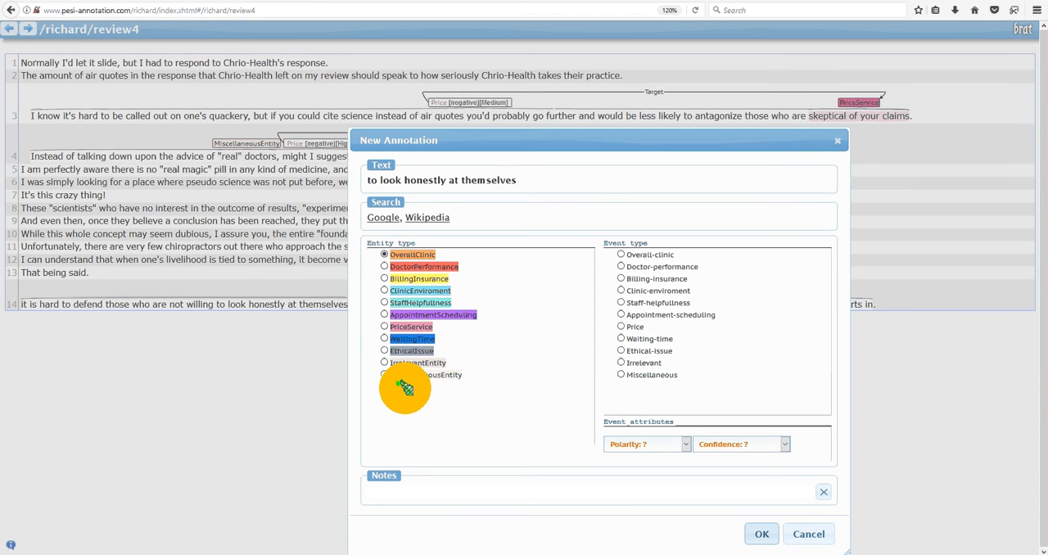
{"action": "left_click", "coordinate": [384, 350]}
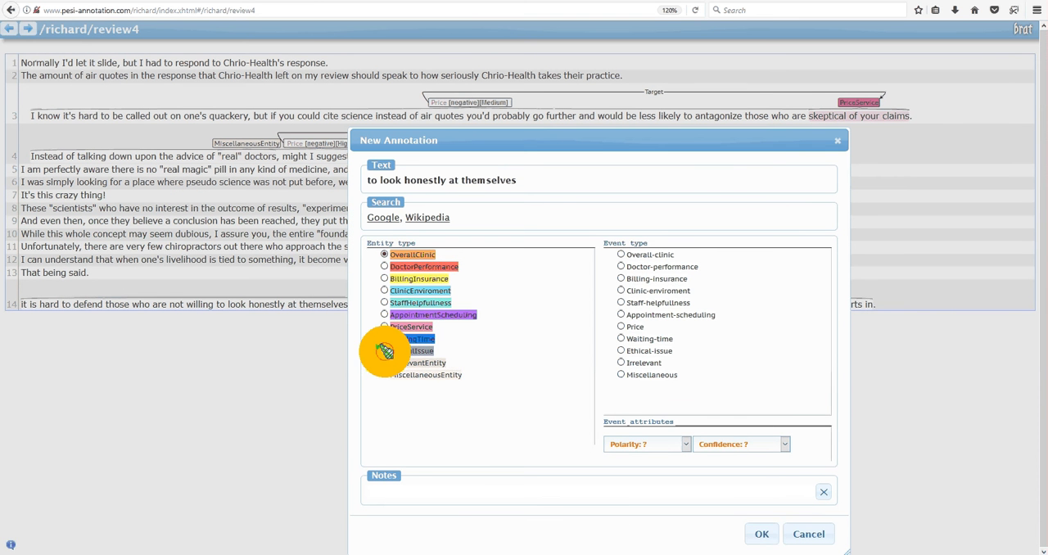
{"action": "left_click", "coordinate": [759, 532]}
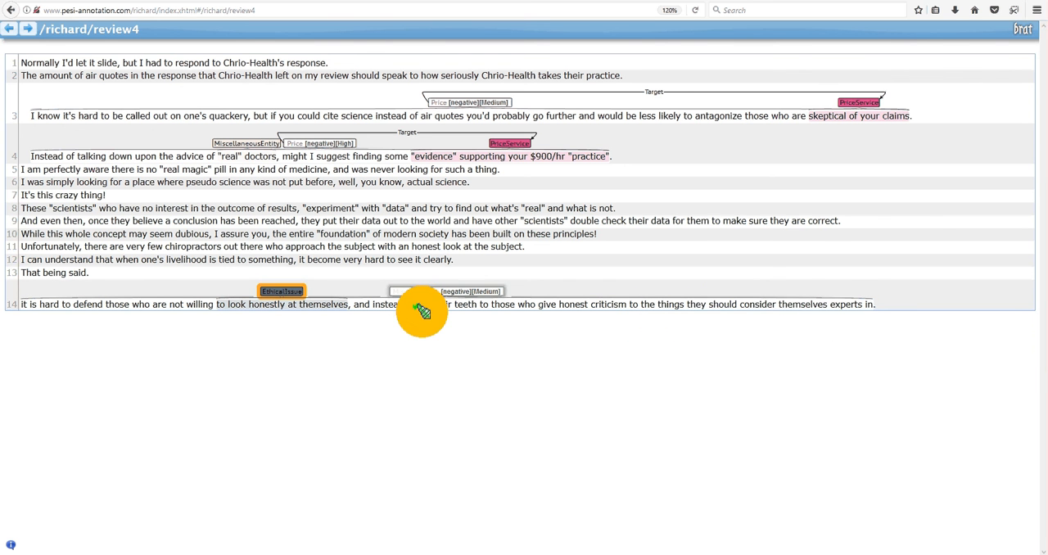
Mark sentence 14's text from "show their teeth" through "experts in" as a MiscellaneousEntity and link the sentence's Miscellaneous event to it as Target.
{"action": "left_click_drag", "start_coordinate": [407, 304], "coordinate": [873, 307]}
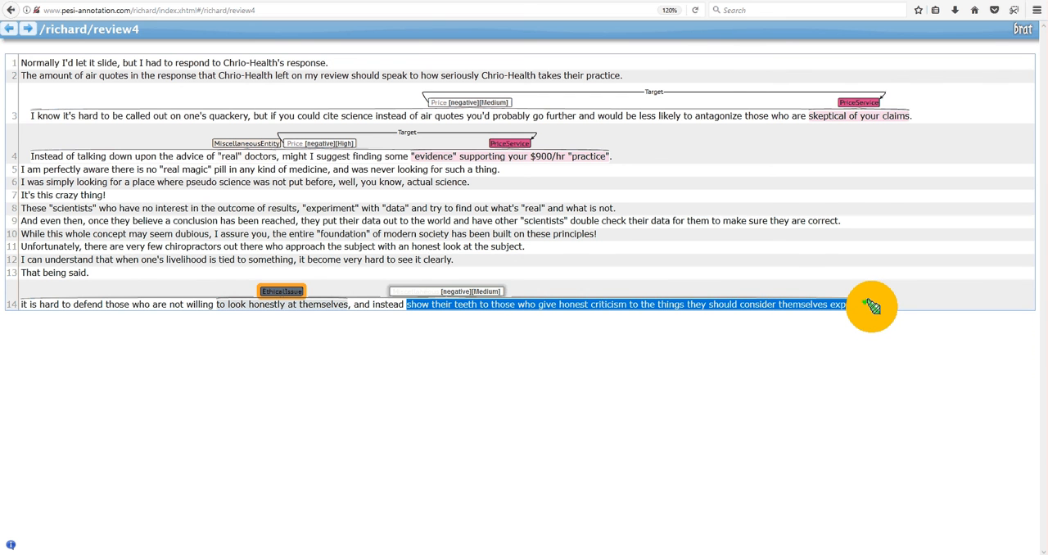
{"action": "left_click_drag", "start_coordinate": [872, 307], "coordinate": [872, 307]}
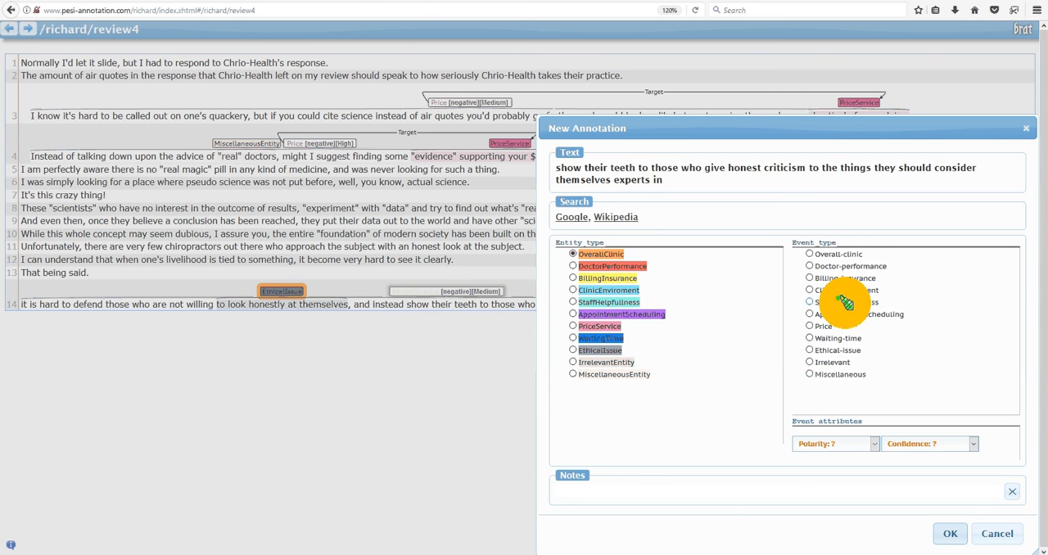
{"action": "left_click", "coordinate": [574, 374]}
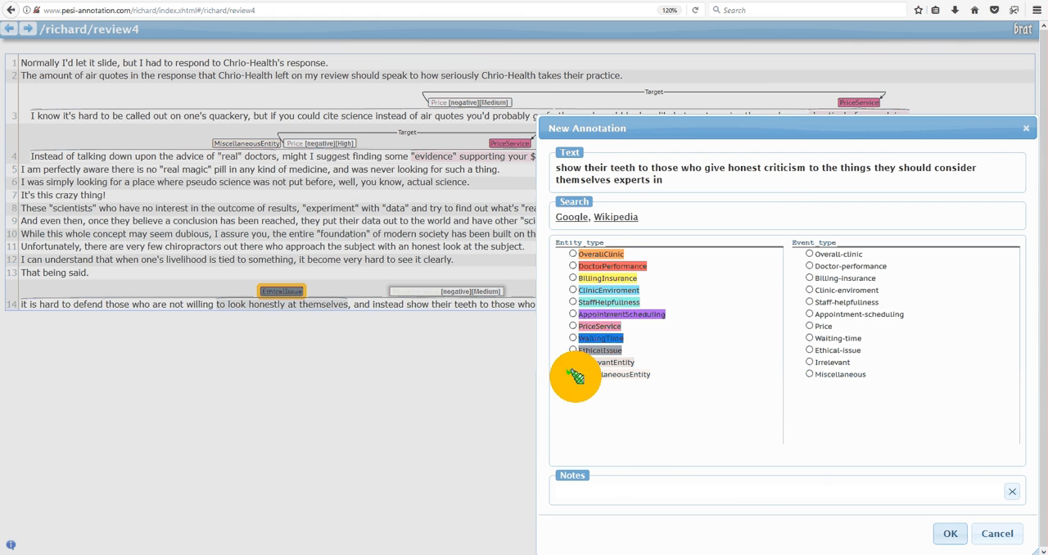
{"action": "left_click", "coordinate": [956, 533]}
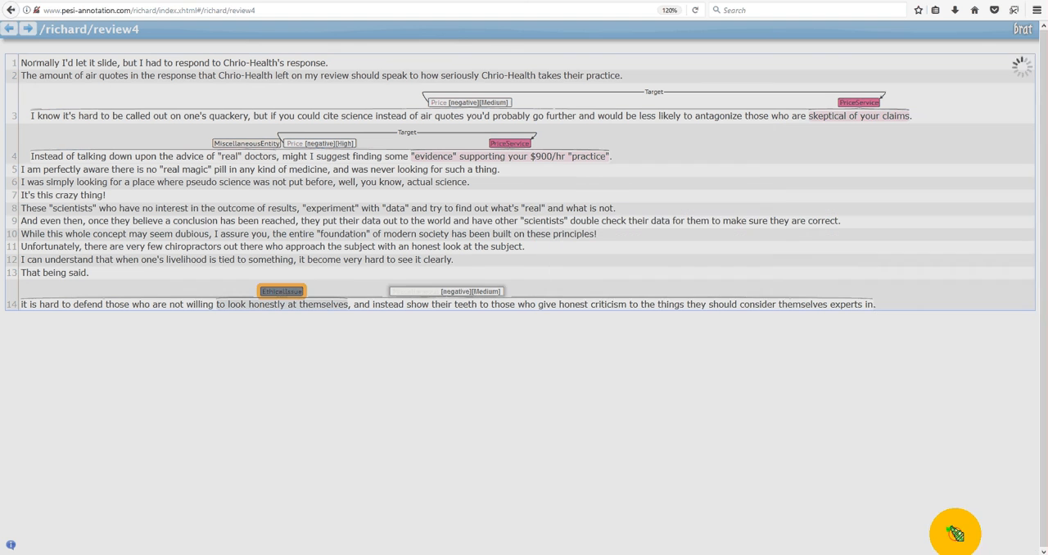
{"action": "mouse_move", "coordinate": [456, 289]}
{"action": "left_mouse_down"}
{"action": "mouse_move", "coordinate": [507, 299]}
{"action": "mouse_move", "coordinate": [631, 289]}
{"action": "left_mouse_up"}
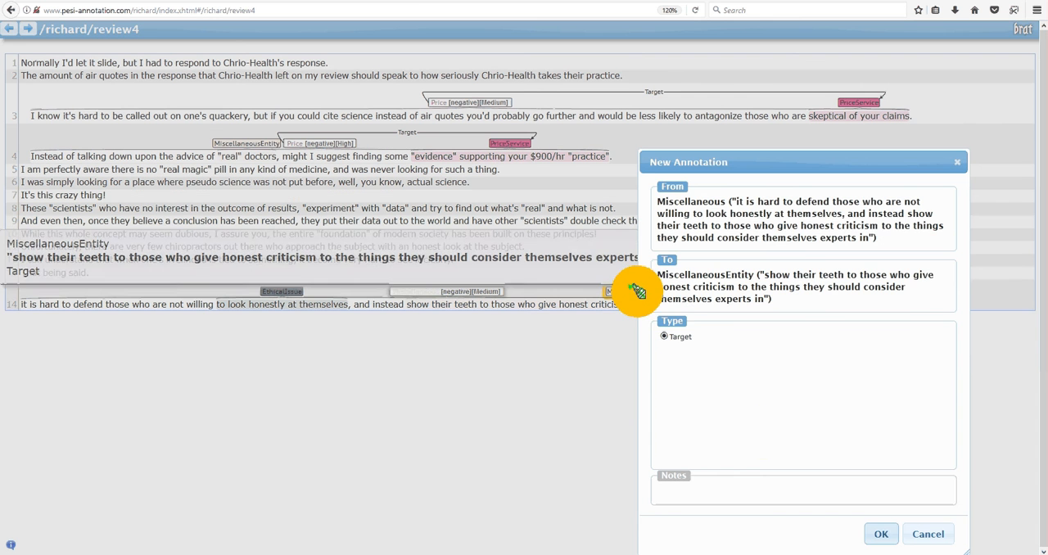
{"action": "left_click", "coordinate": [880, 536]}
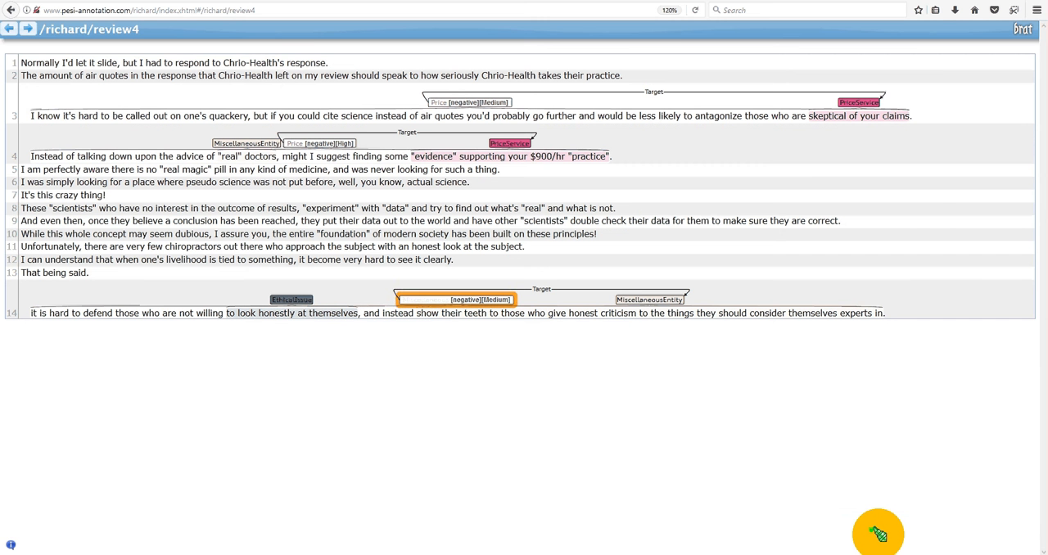